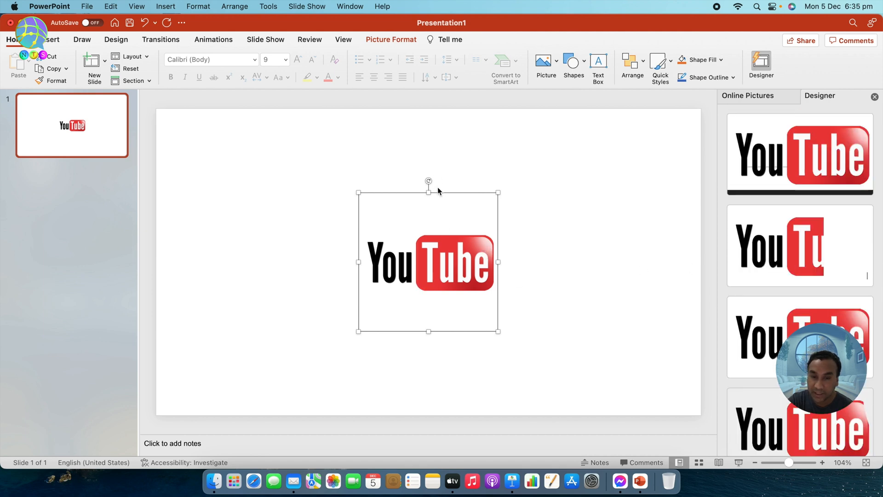
Resize the YouTube logo and place it in the upper centre of the slide
left_click_drag(358, 193, 247, 180)
left_click_drag(409, 197, 432, 237)
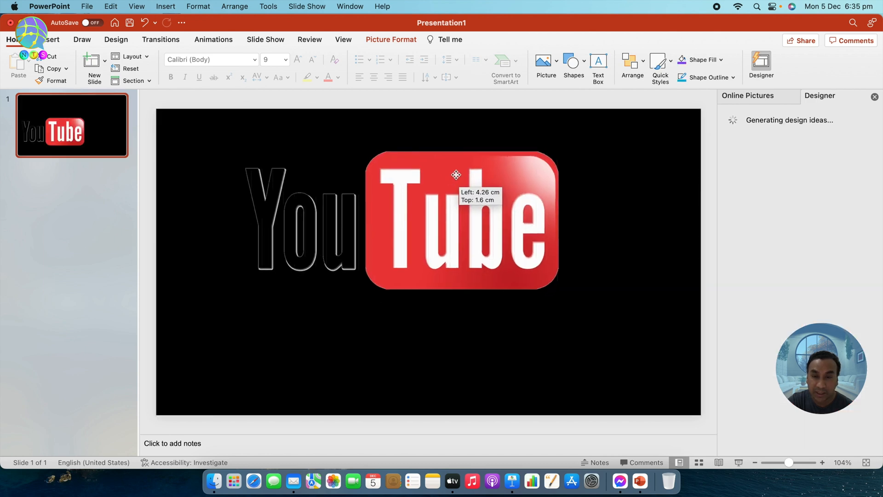
left_click_drag(457, 174, 466, 153)
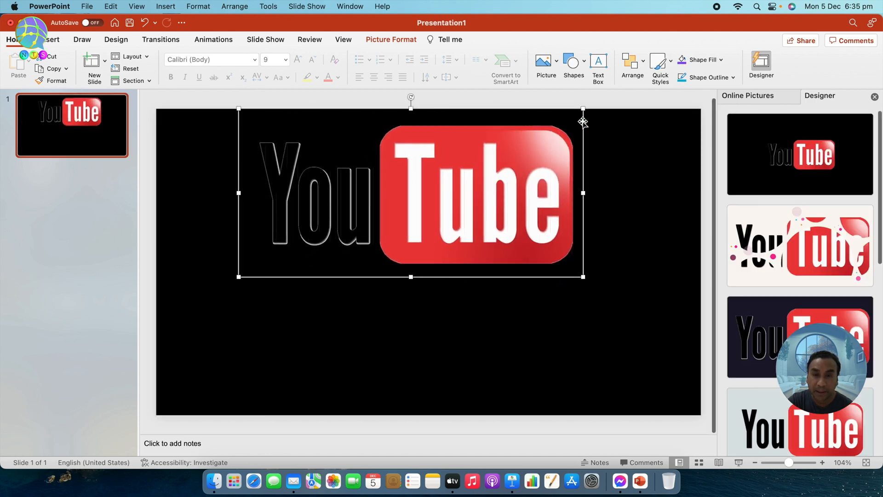
left_click_drag(583, 109, 496, 159)
left_click_drag(450, 178, 500, 162)
left_click(619, 179)
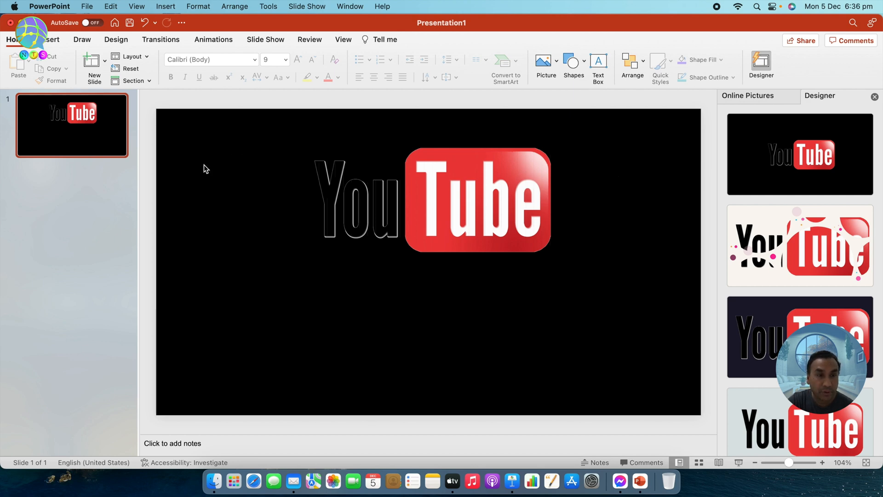
left_click(51, 138)
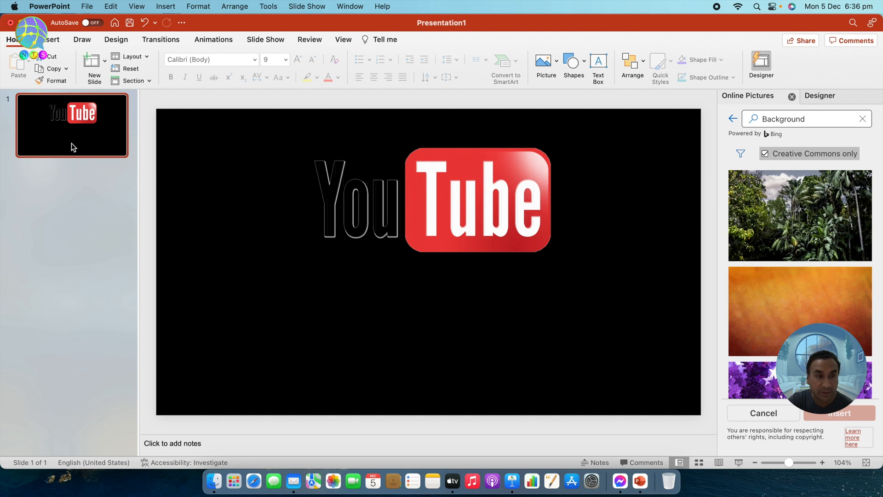
Give slide 1 a solid standard red background at 0% transparency
right_click(65, 142)
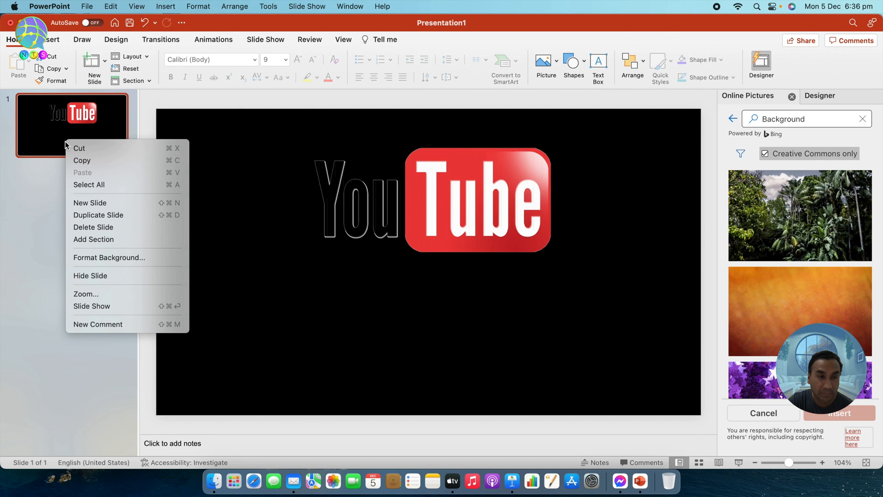
left_click(104, 259)
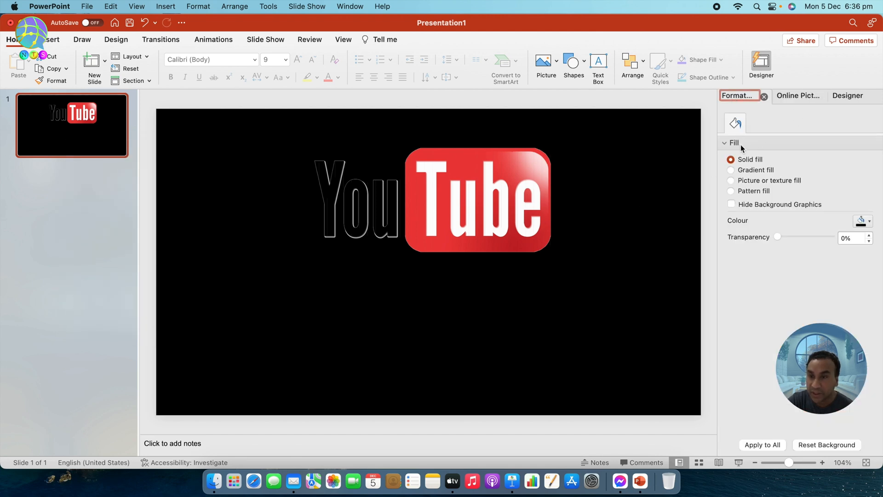
left_click(732, 170)
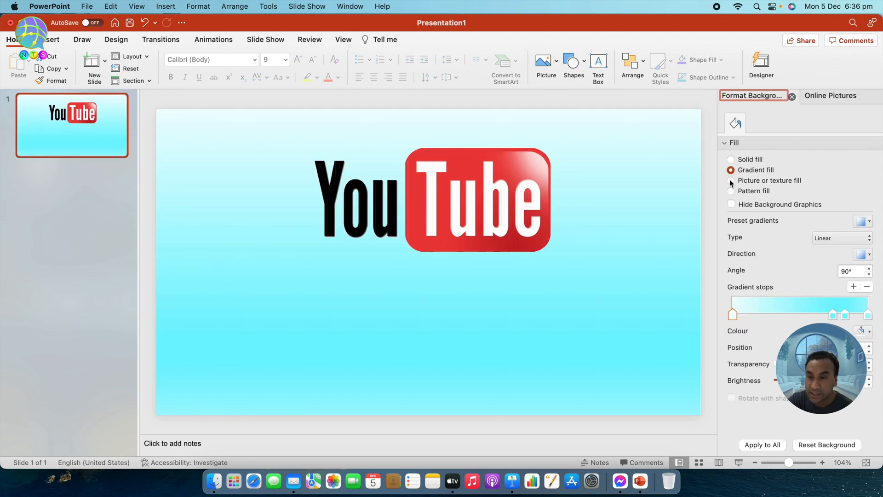
left_click(732, 180)
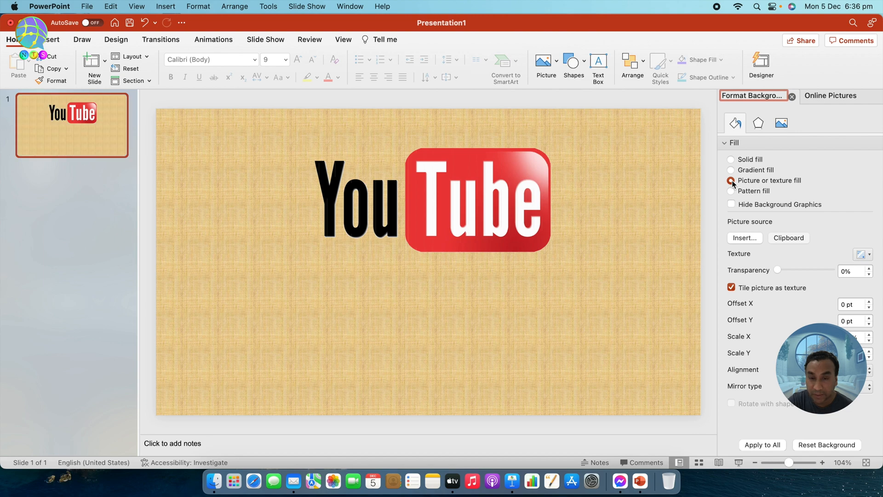
left_click(733, 192)
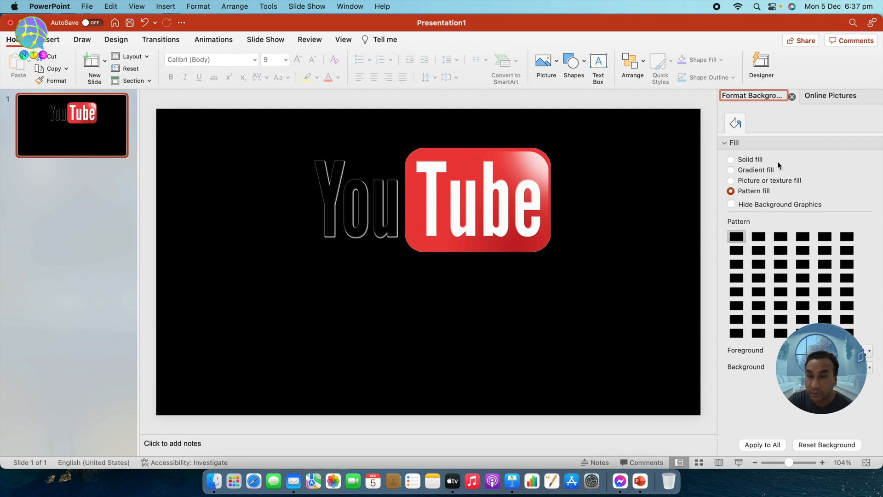
left_click(731, 160)
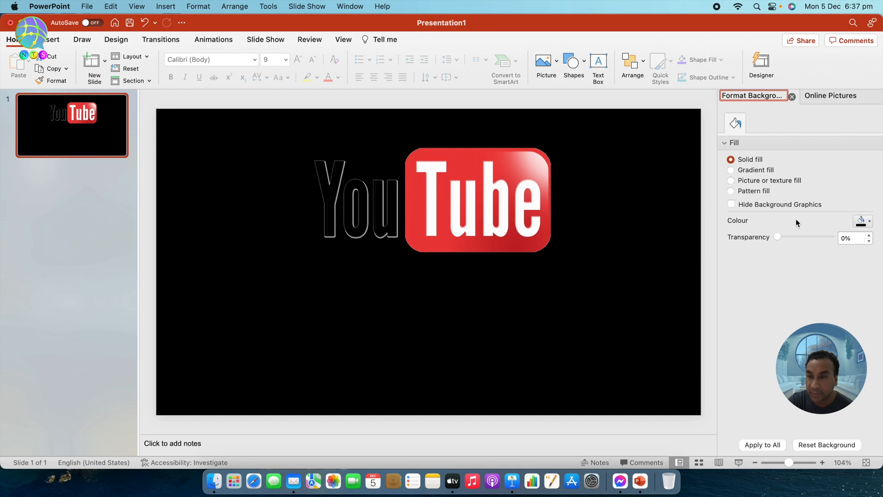
left_click(870, 222)
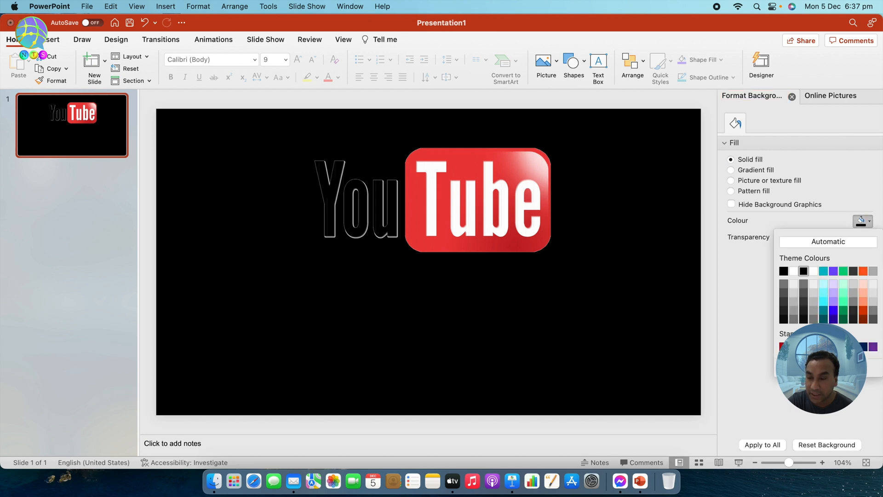
left_click(793, 347)
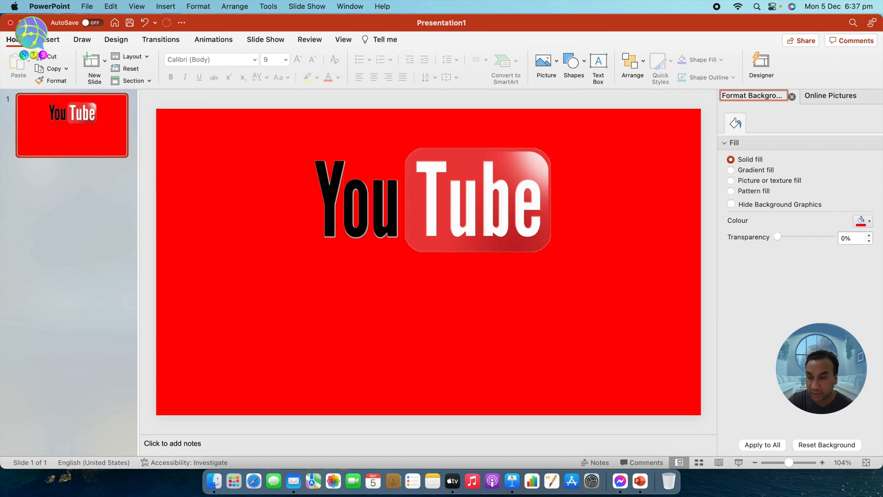
left_click_drag(780, 235, 764, 242)
Add a 'YouTube Thumbnail' text box below-left of the logo, rotated to about 340°
left_click(606, 150)
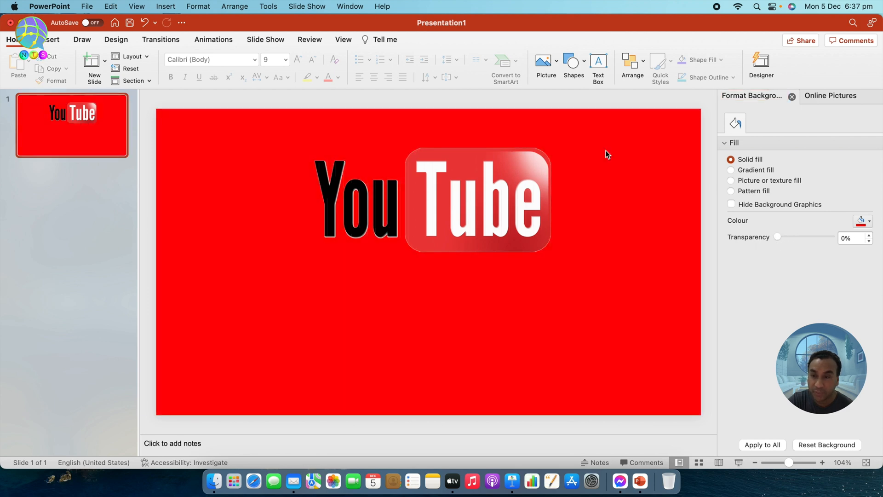
left_click(599, 64)
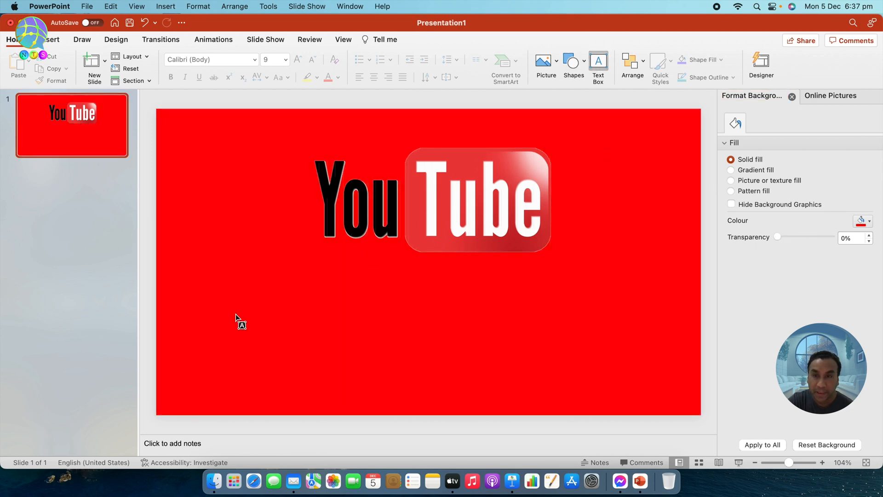
left_click(258, 296)
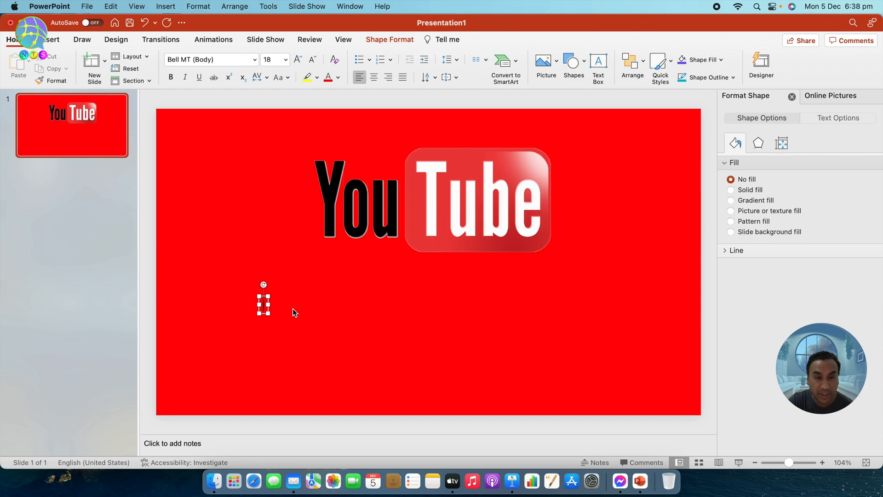
type("YouTube Thum")
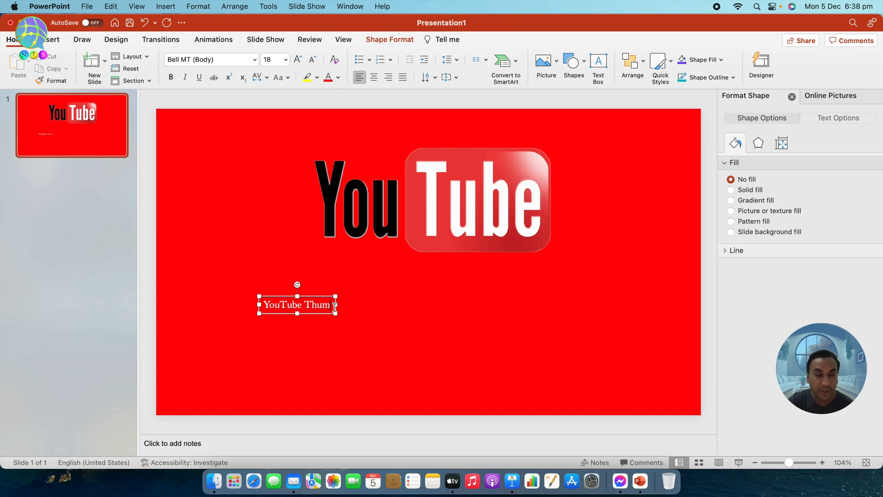
type("bnail")
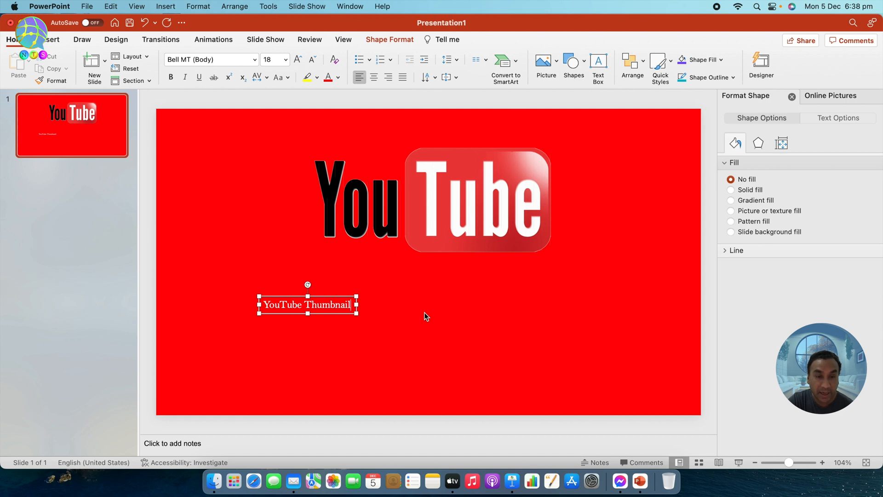
left_click_drag(308, 286, 300, 286)
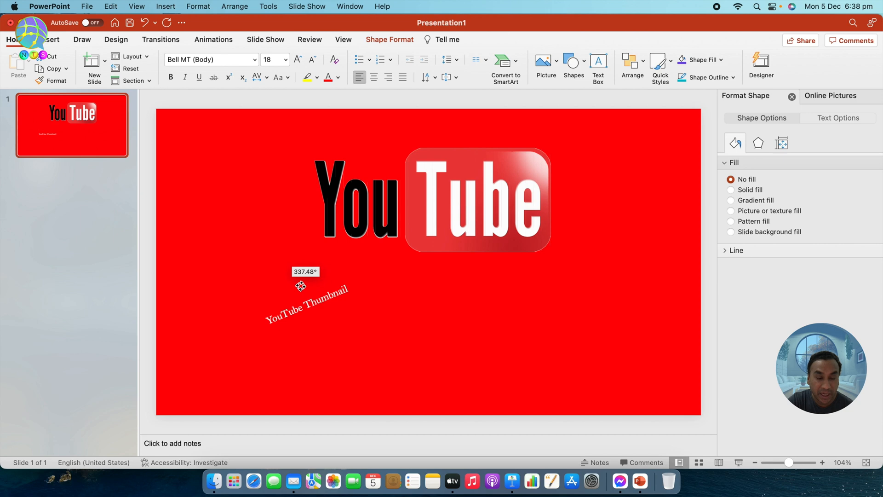
left_click_drag(301, 285, 247, 320)
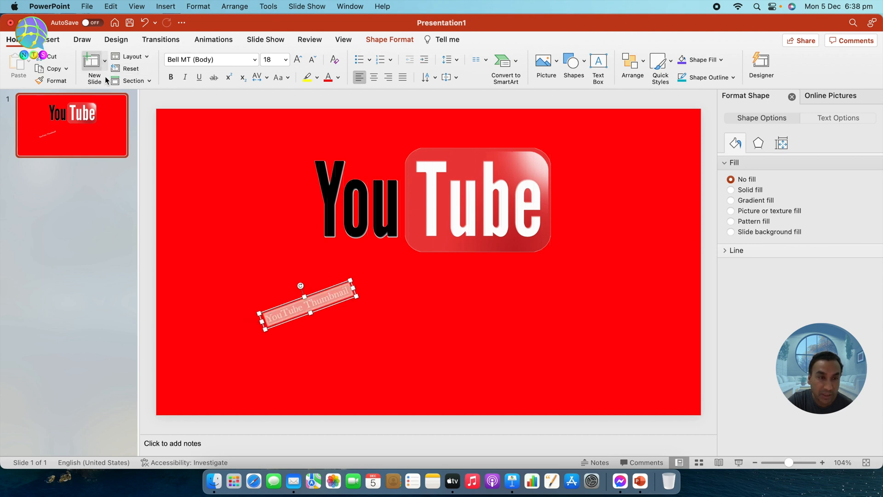
Set the 'YouTube Thumbnail' text to Georgia Pro at 36 pt
left_click(255, 60)
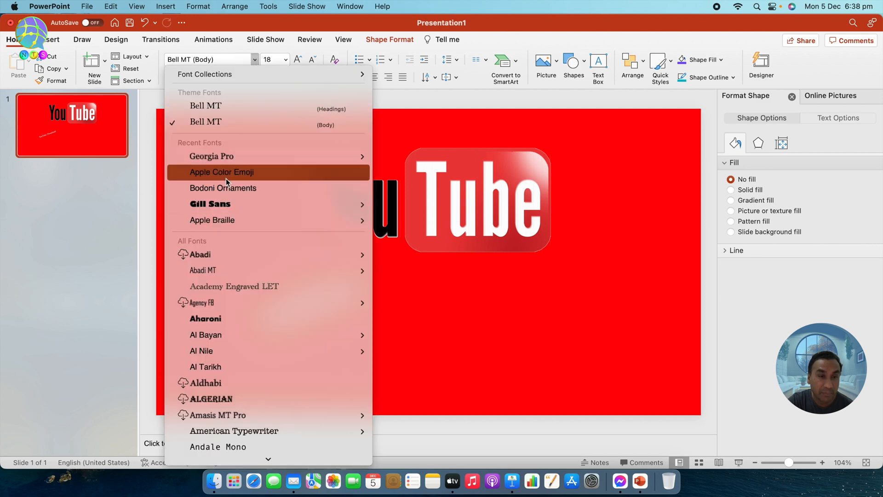
mouse_move(218, 156)
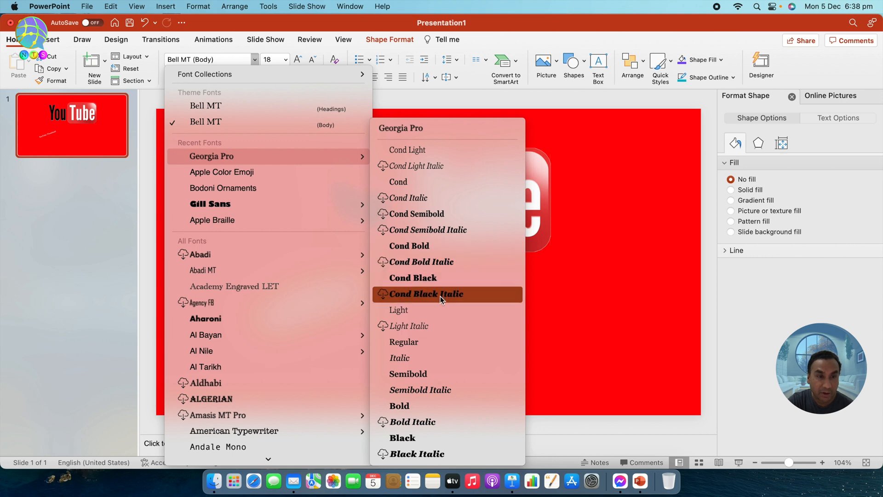
left_click(419, 344)
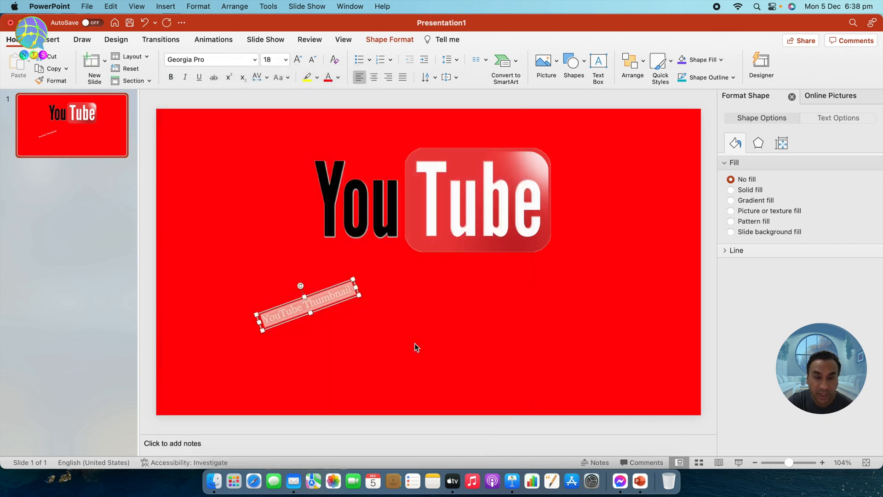
left_click(286, 59)
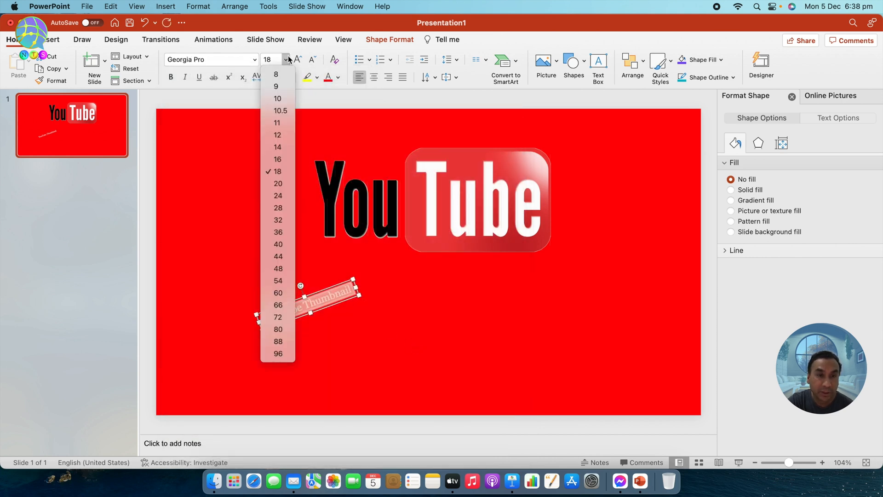
left_click(278, 232)
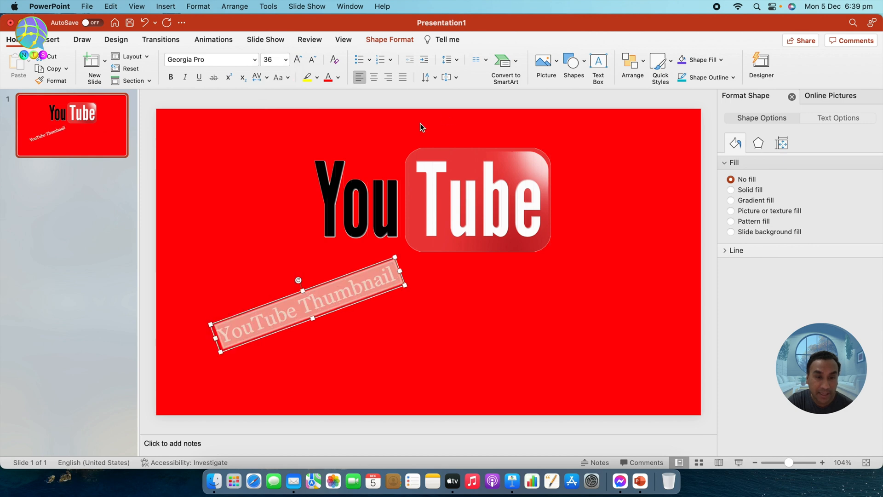
left_click(399, 40)
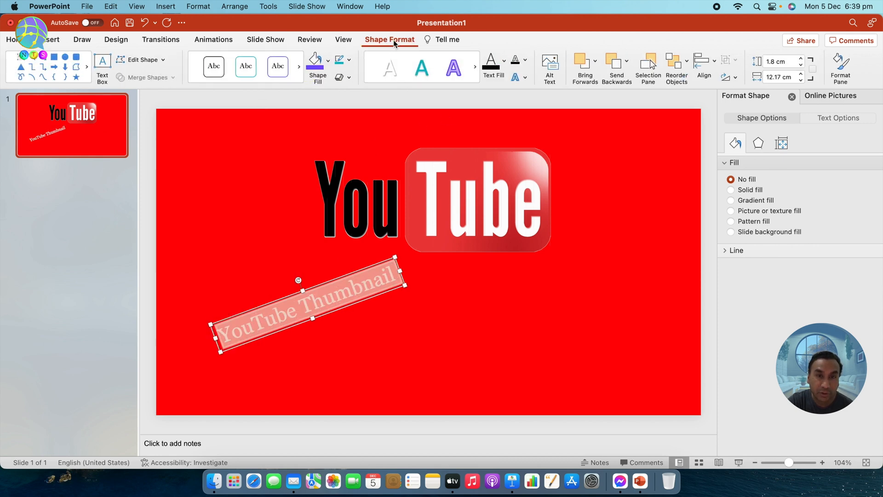
Apply the green WordArt style to the title, then give it a yellow fill and black outline
left_click(423, 85)
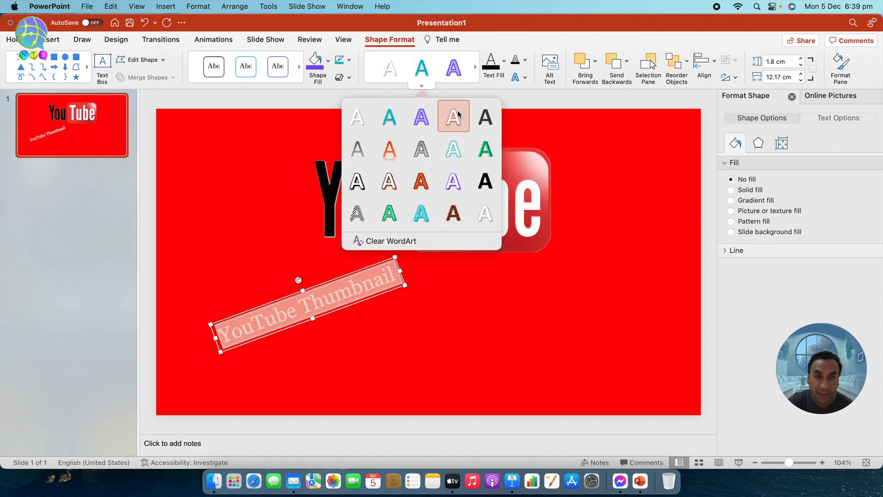
left_click(485, 151)
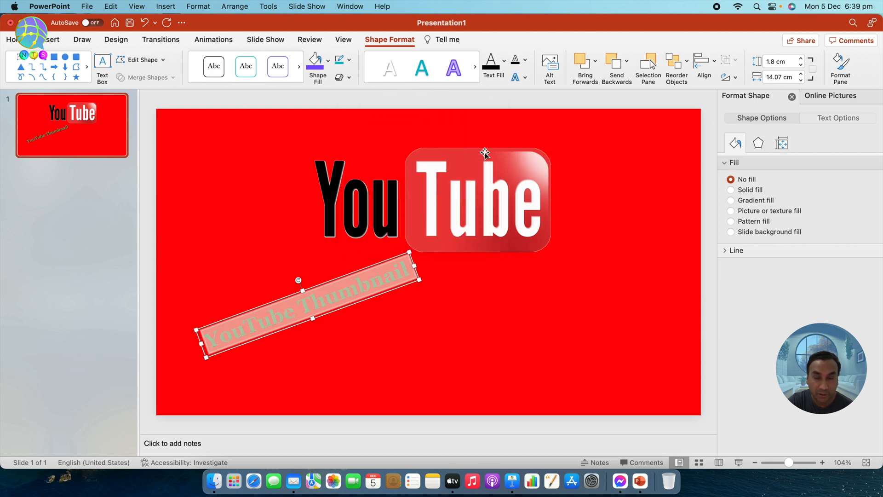
left_click(505, 61)
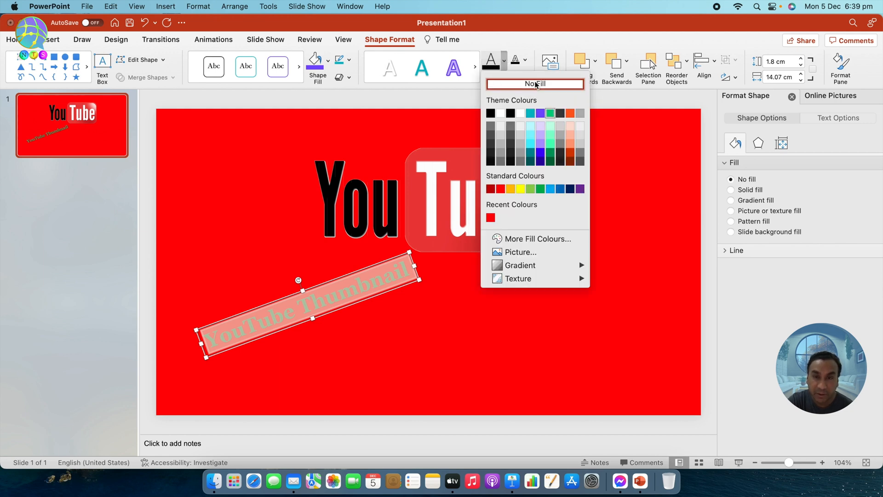
left_click(519, 189)
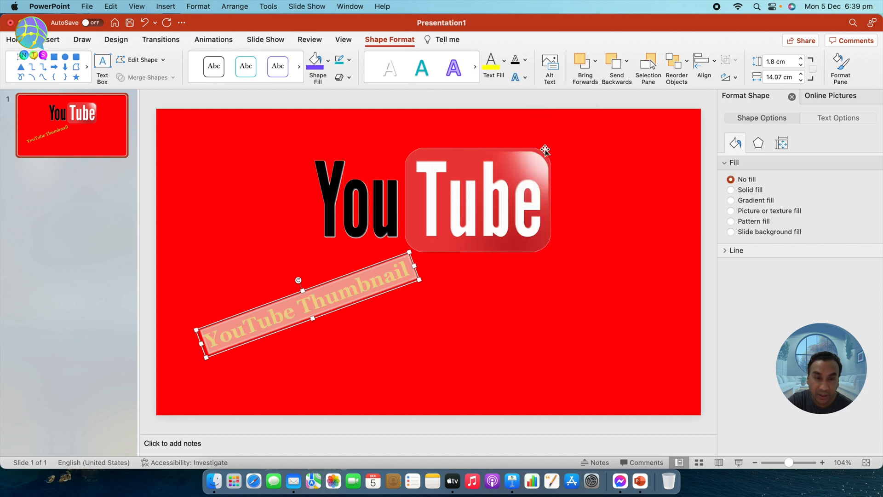
left_click(526, 63)
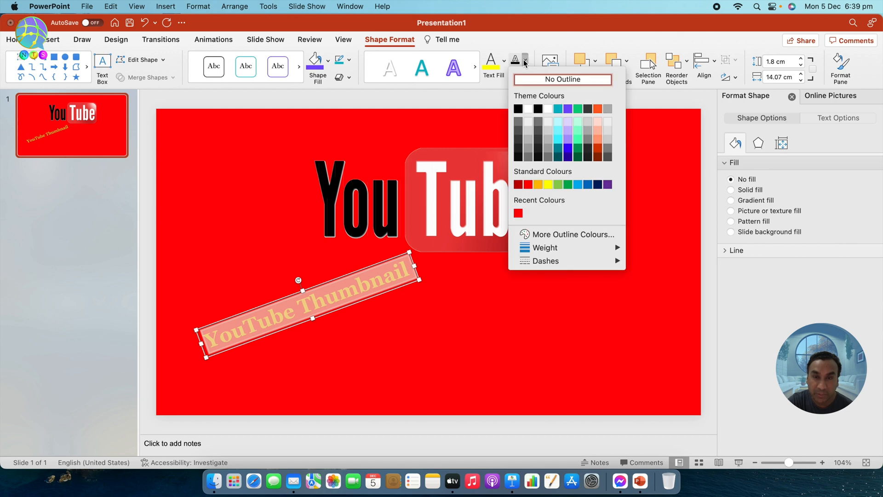
left_click(538, 109)
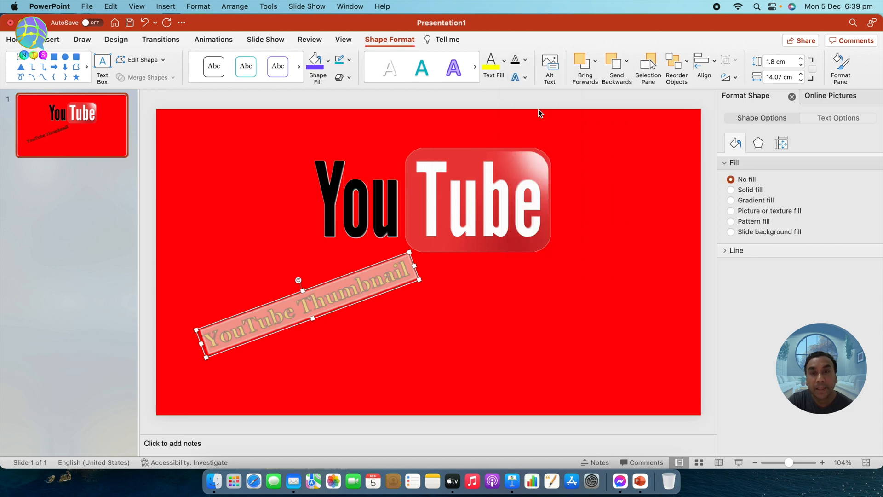
Add an Inner shadow text effect to the title lettering
left_click(525, 77)
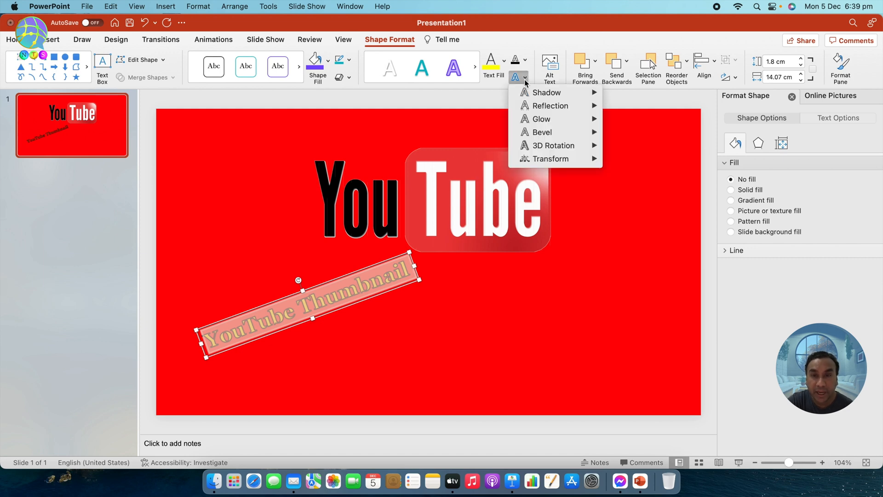
mouse_move(544, 95)
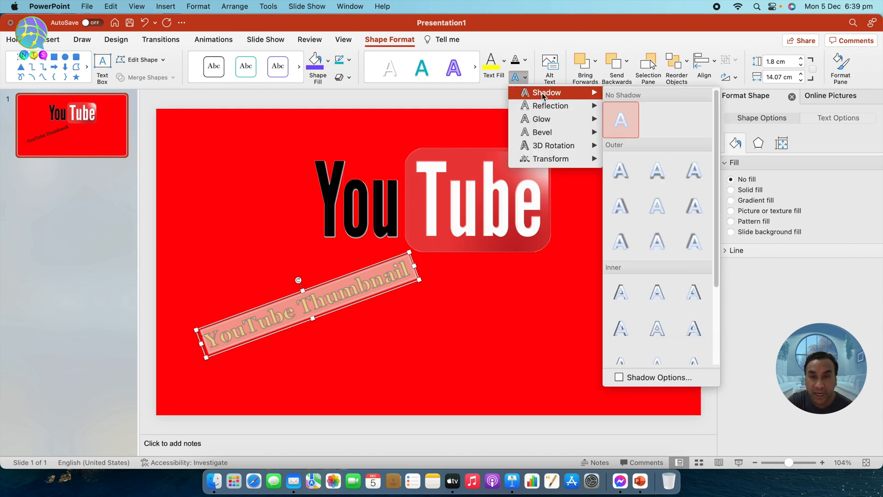
left_click(694, 292)
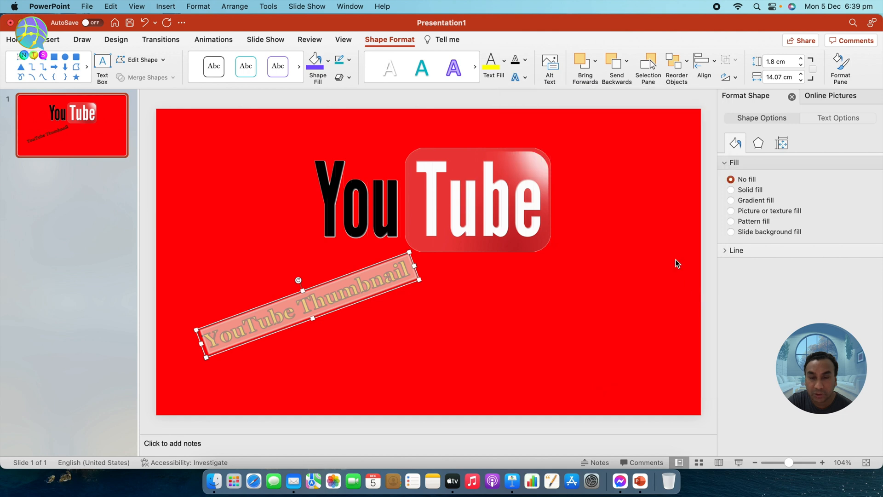
Apply a bevel preset text effect to the title lettering
left_click(525, 77)
mouse_move(549, 147)
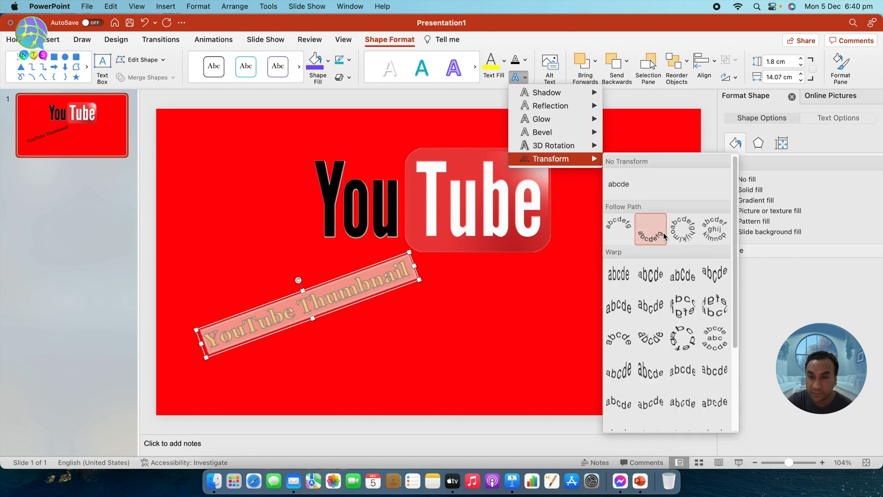
scroll(654, 299, "down", 5)
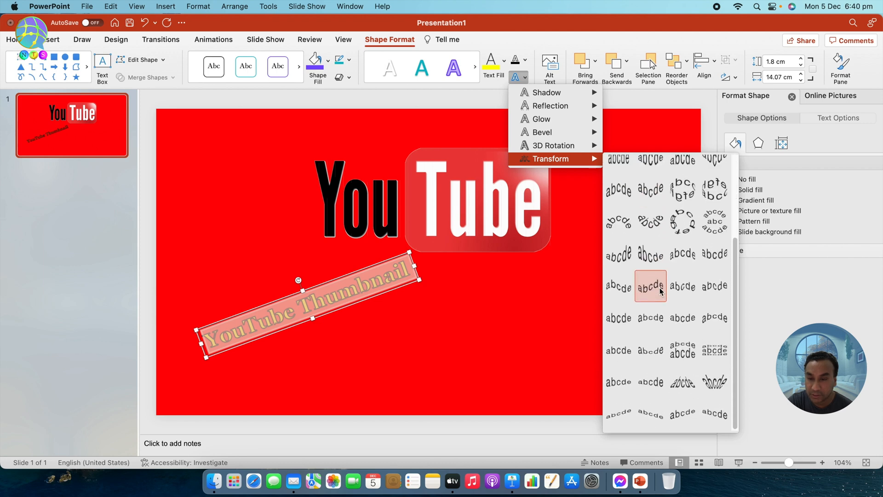
mouse_move(560, 132)
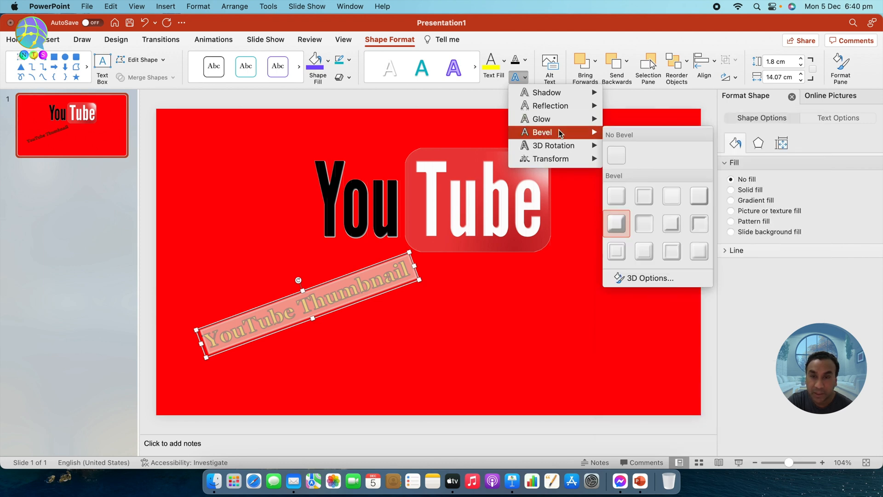
left_click(617, 224)
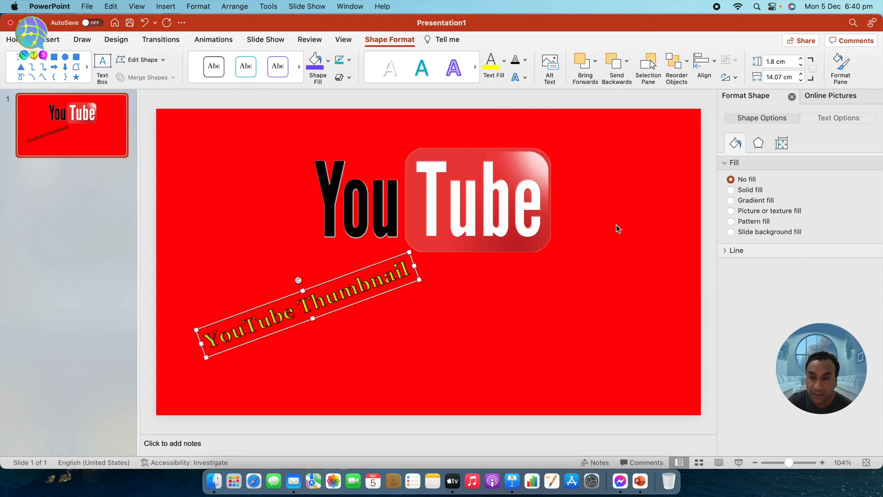
Fill the 'YouTube Thumbnail' text box with a dark teal gradient
left_click(474, 305)
left_click(341, 285)
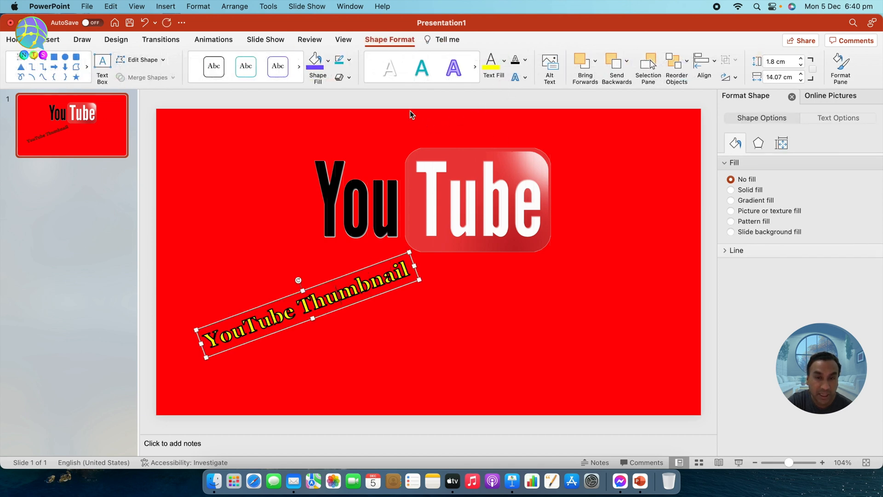
left_click(329, 61)
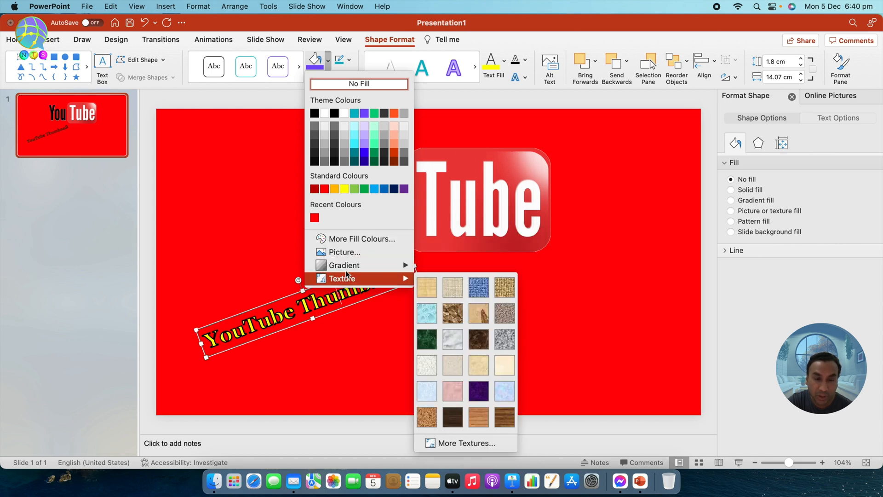
mouse_move(347, 267)
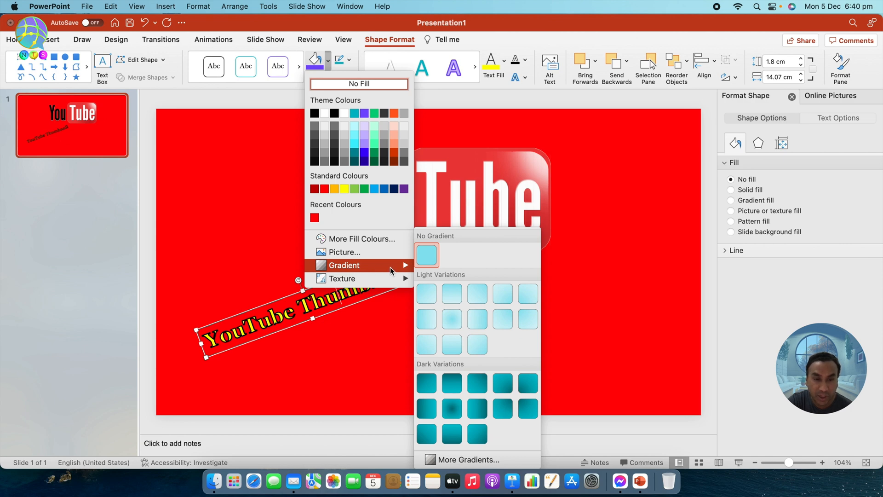
left_click(474, 415)
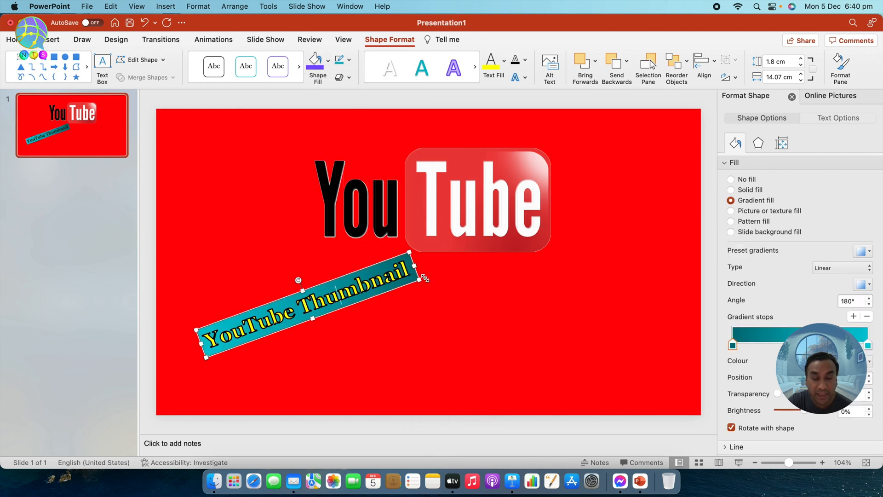
left_click_drag(410, 272, 251, 325)
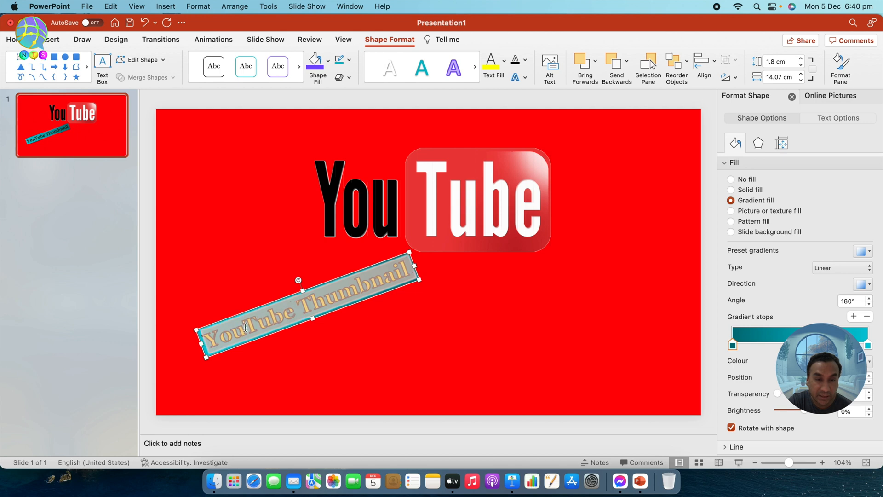
Apply a bevel shape effect to the teal text box and reposition it beneath the logo
left_click(345, 78)
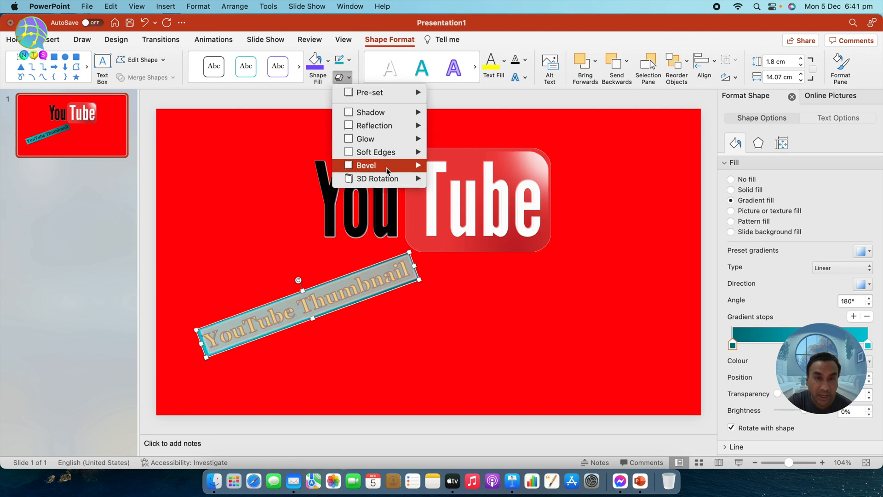
mouse_move(386, 168)
left_click(440, 257)
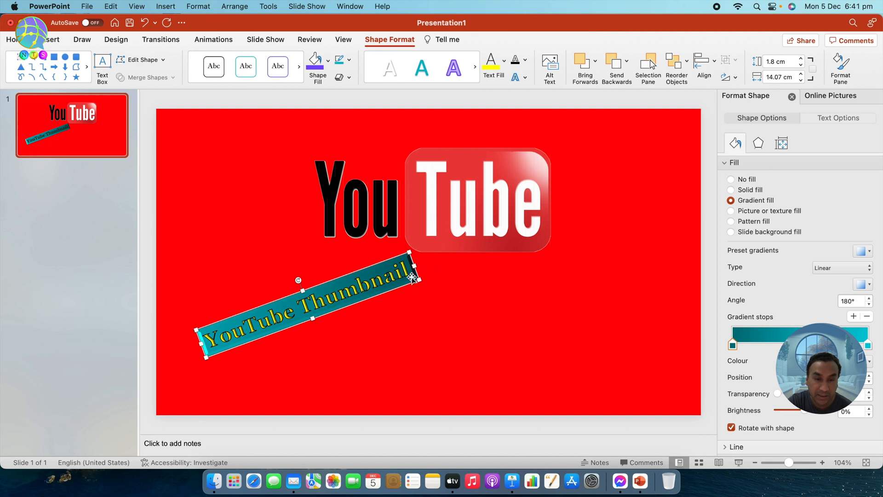
left_click(451, 283)
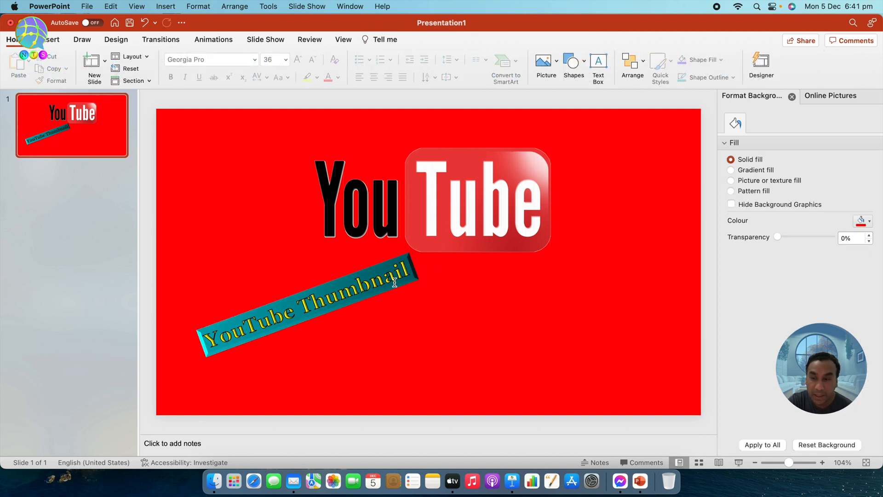
left_click_drag(379, 273, 311, 276)
left_click_drag(302, 139, 449, 263)
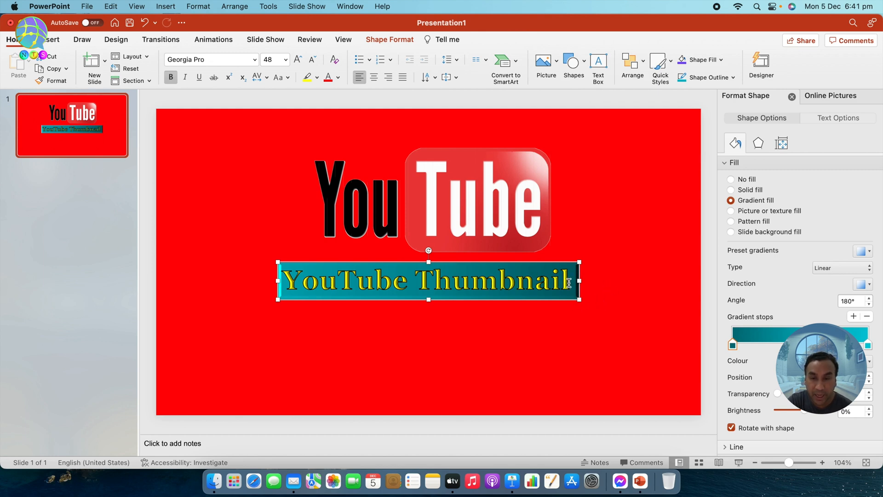
Give the whole 'YouTube Thumbnail' line a grey text fill with a yellow outline
double_click(495, 287)
triple_click(348, 290)
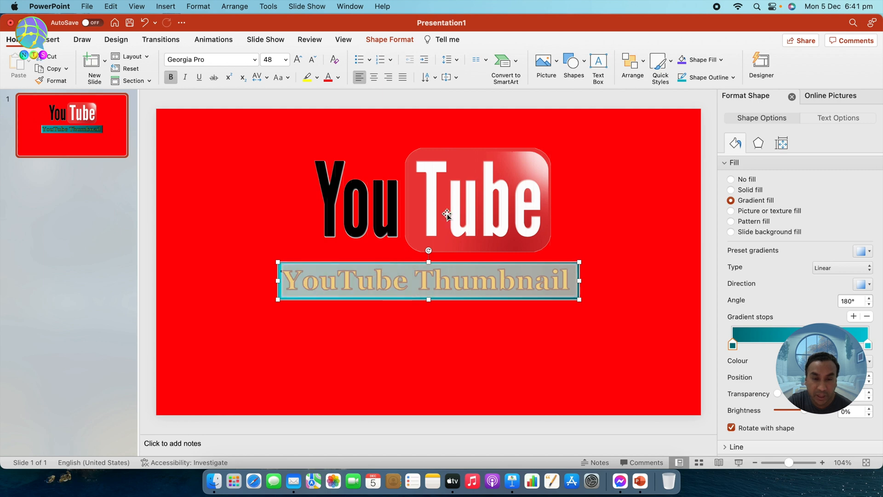
left_click(401, 40)
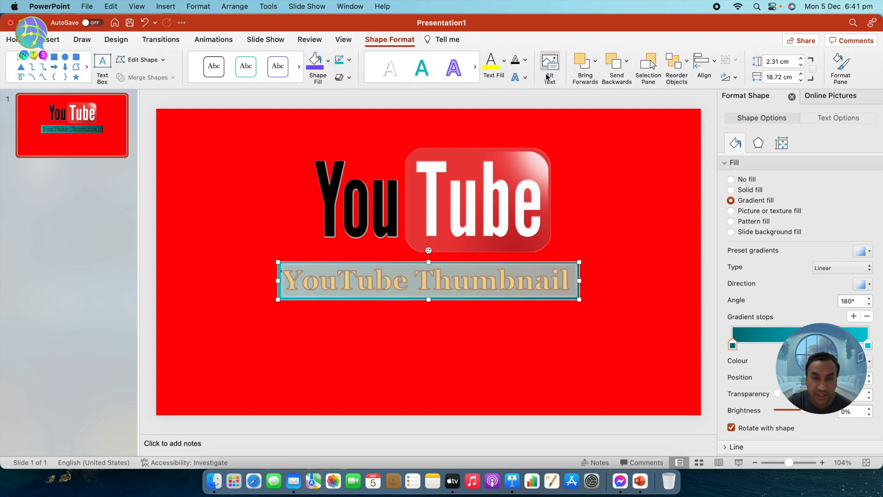
left_click(505, 61)
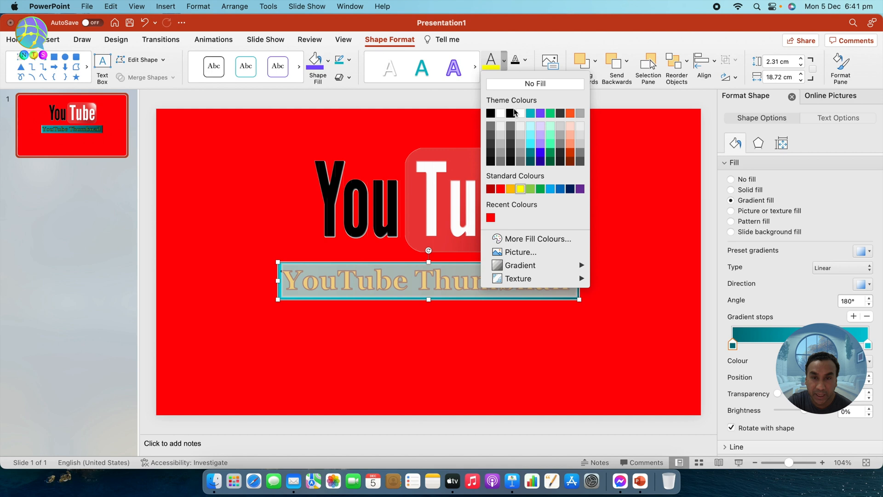
left_click(502, 146)
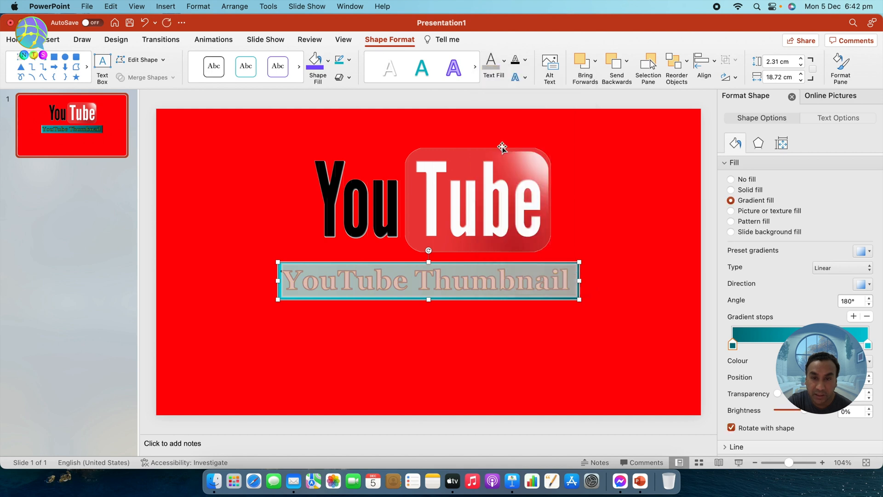
left_click(526, 61)
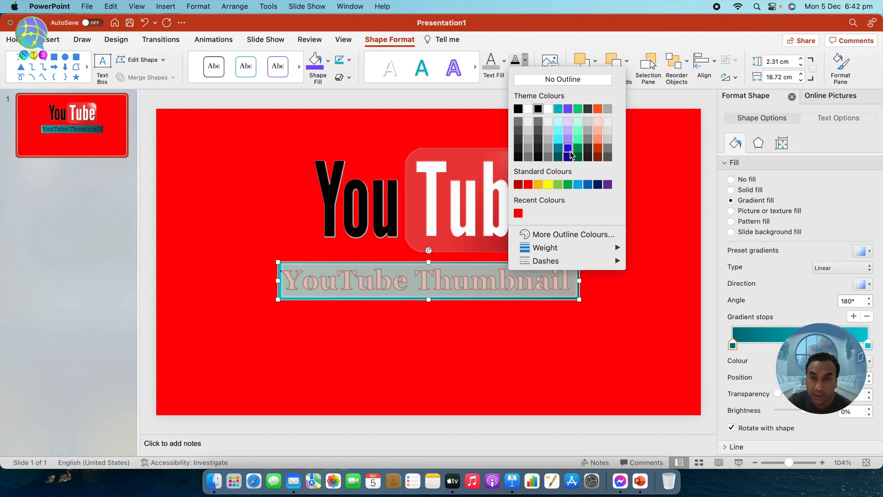
left_click(552, 183)
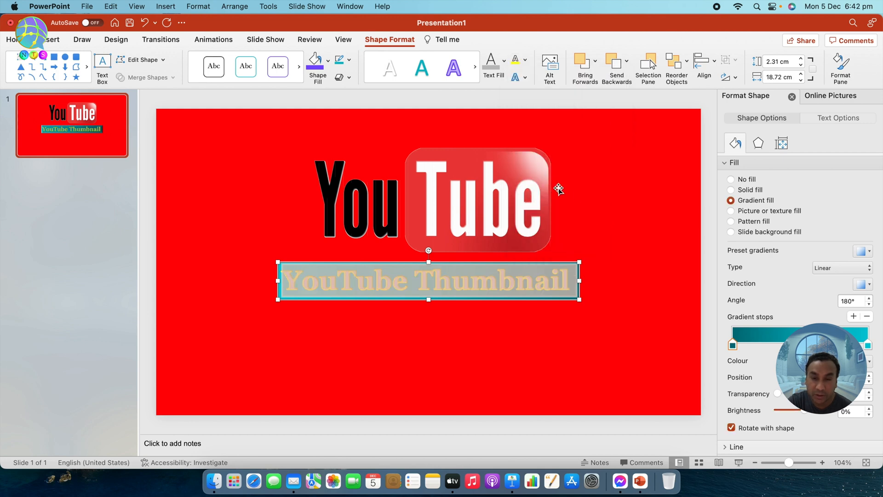
Move the title box to the right so it sits under the logo
left_click(620, 222)
left_click_drag(448, 261, 545, 252)
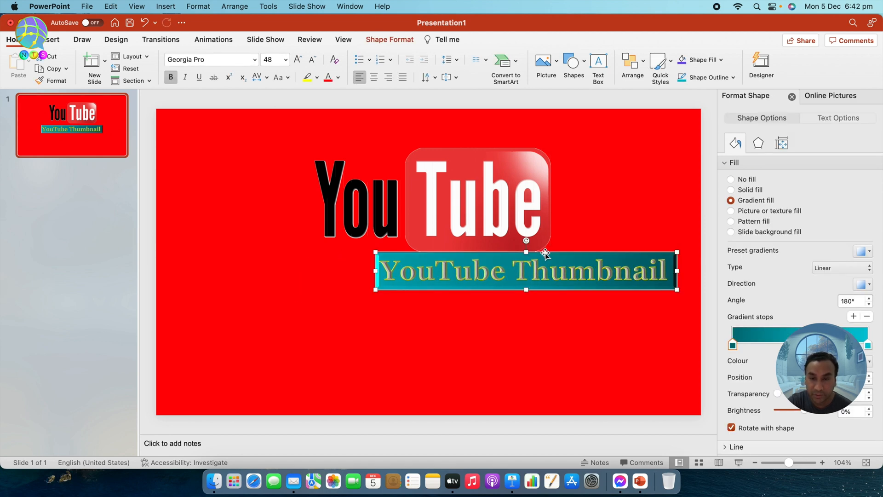
left_click(511, 339)
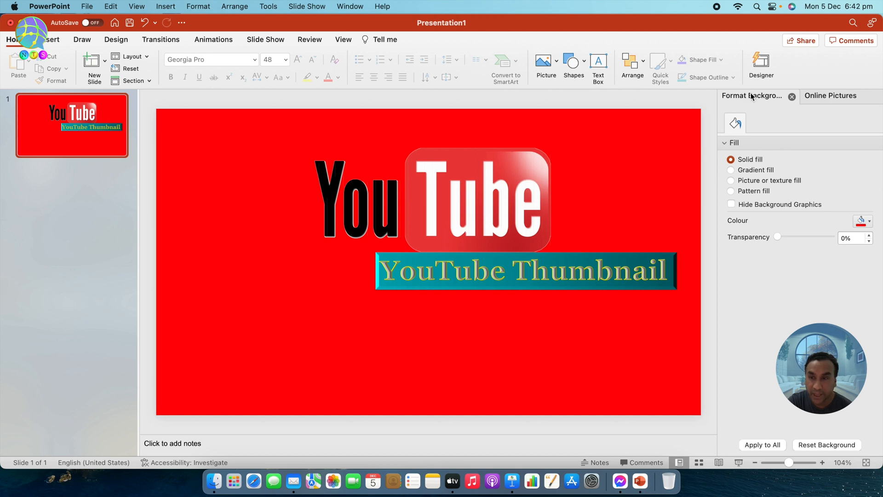
left_click(828, 95)
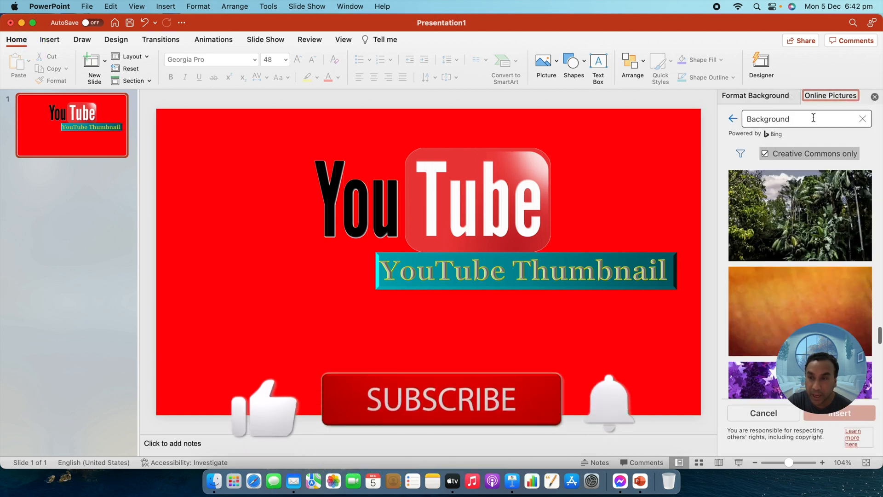
Search online pictures for 'cartoon png' and scroll through the results
left_click(863, 119)
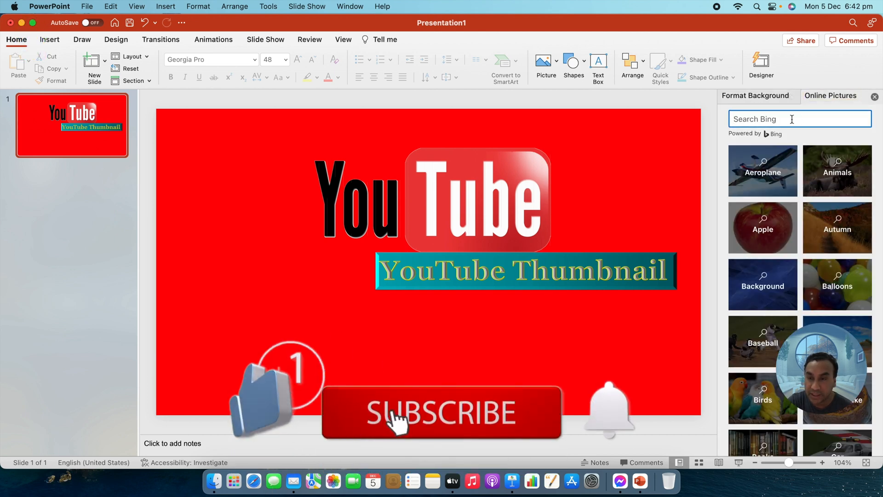
type("cartoon")
key("Return")
type("pn")
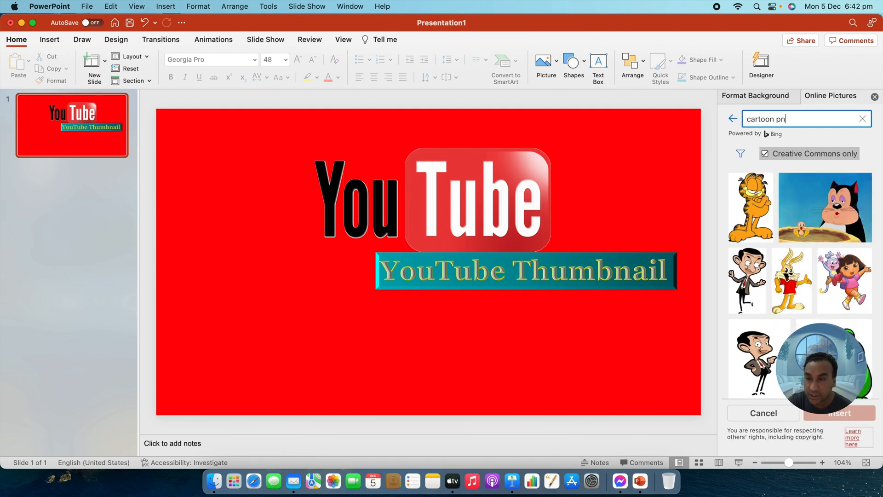
type("g")
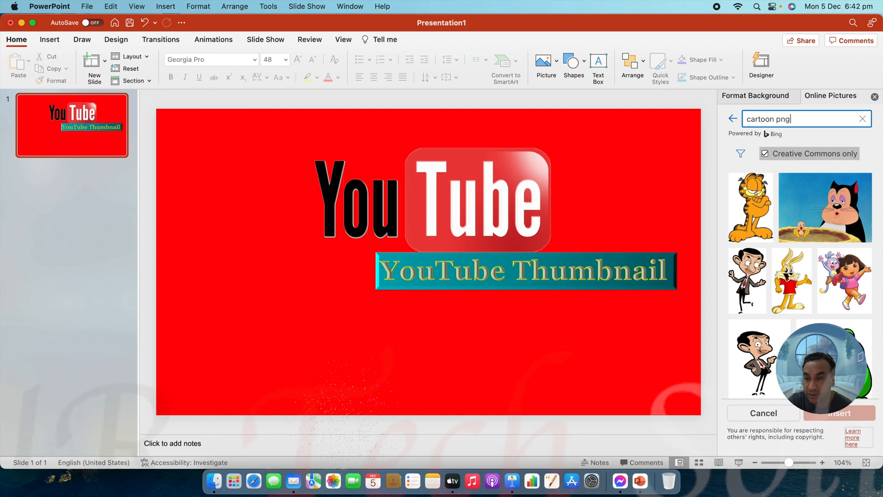
key("Return")
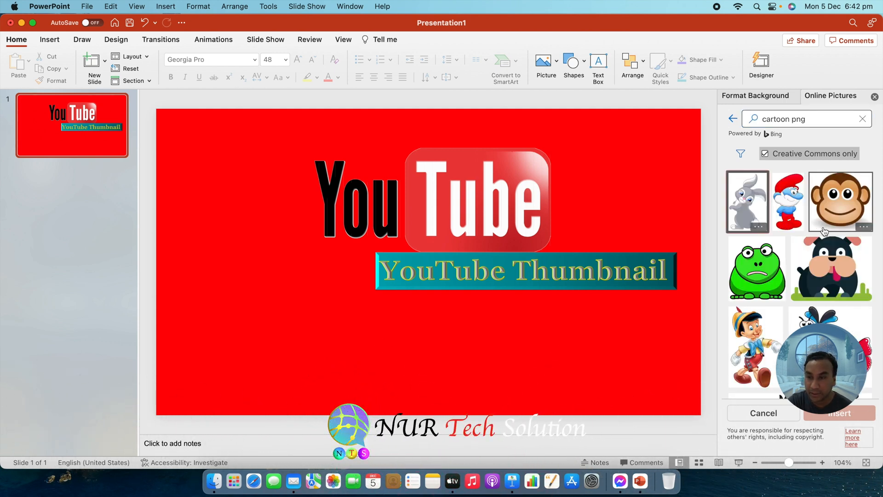
scroll(821, 231, "down", 2)
scroll(814, 233, "down", 5)
scroll(814, 233, "down", 5)
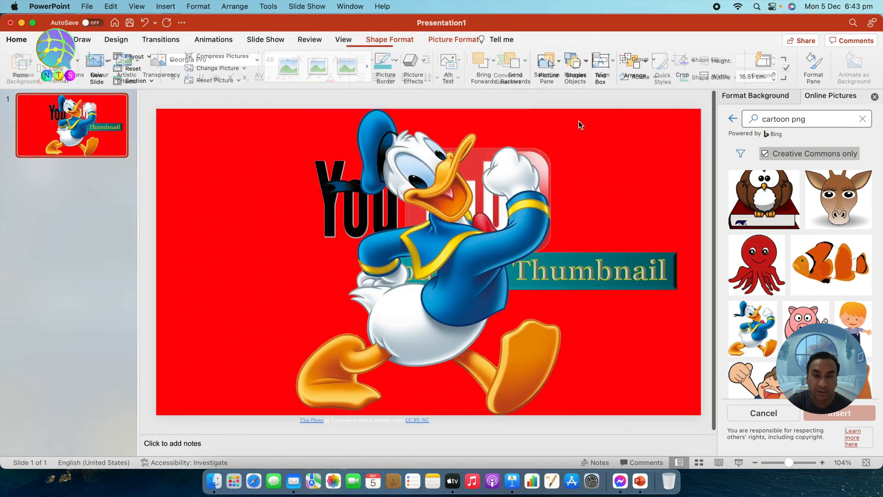
Shrink the Donald Duck picture, shift it left, and delete its attribution caption
left_click_drag(561, 111, 445, 244)
left_click_drag(410, 306, 341, 297)
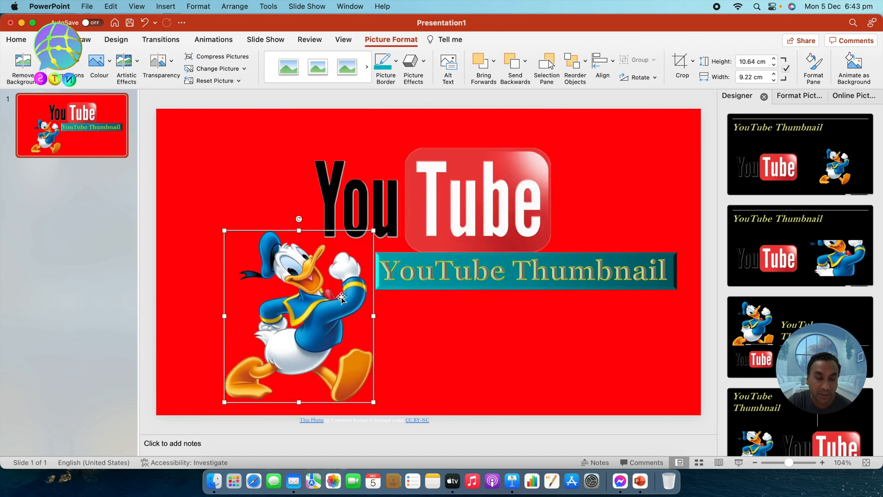
left_click(351, 420)
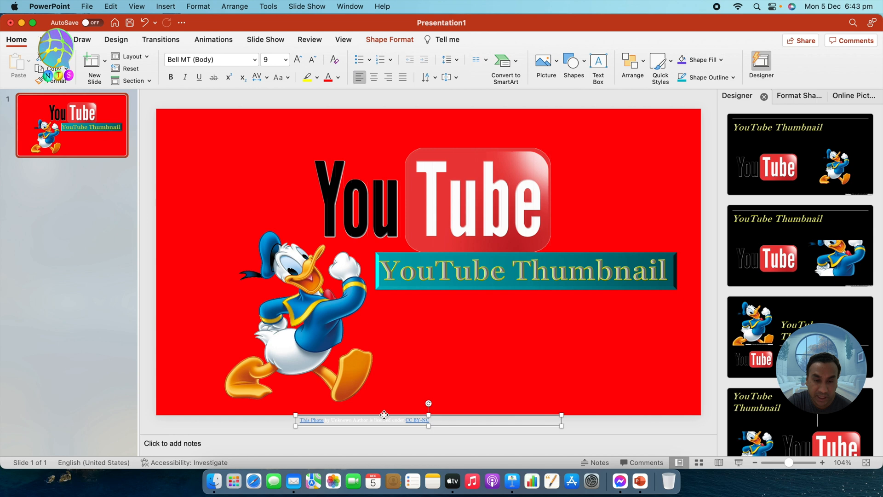
key("Delete")
Enlarge Donald Duck slightly and settle it into the slide's lower-left corner
left_click(321, 322)
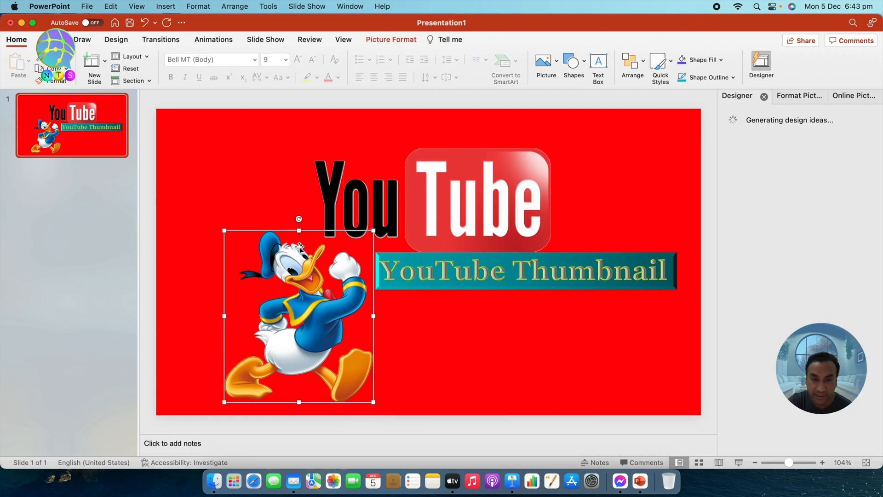
left_click_drag(225, 402, 191, 415)
left_click_drag(309, 360, 311, 345)
left_click(507, 347)
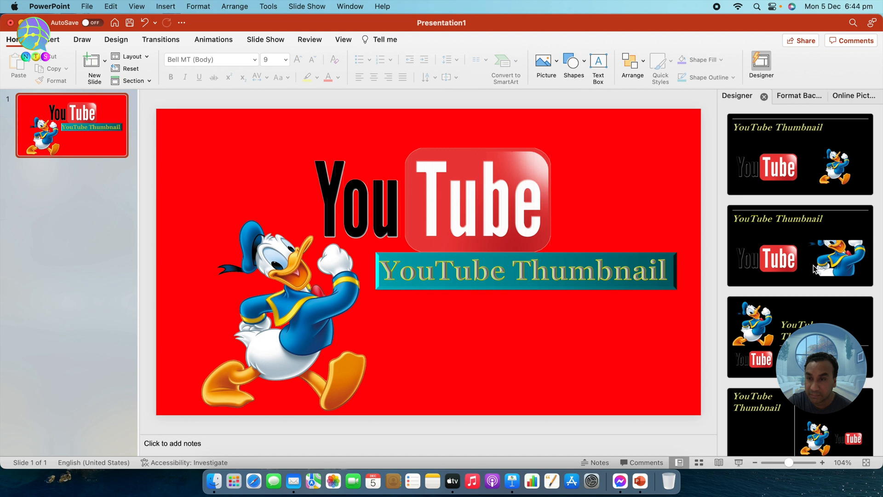
scroll(813, 265, "down", 10)
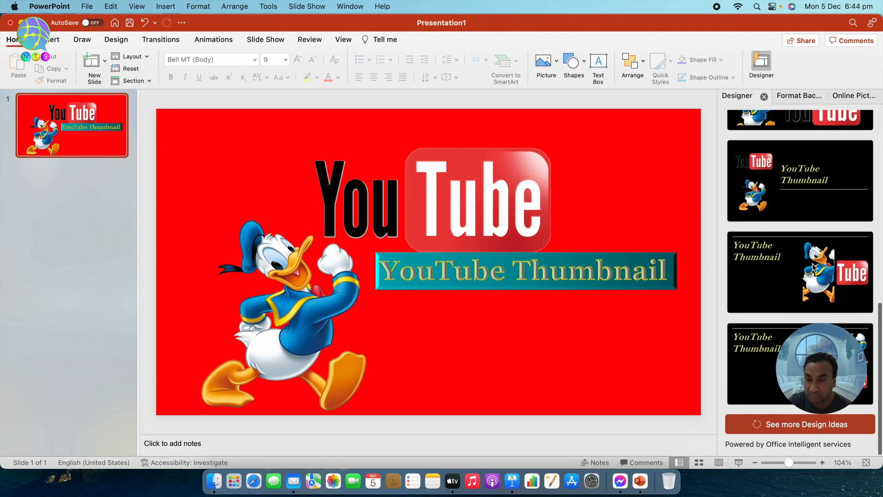
scroll(815, 267, "up", 8)
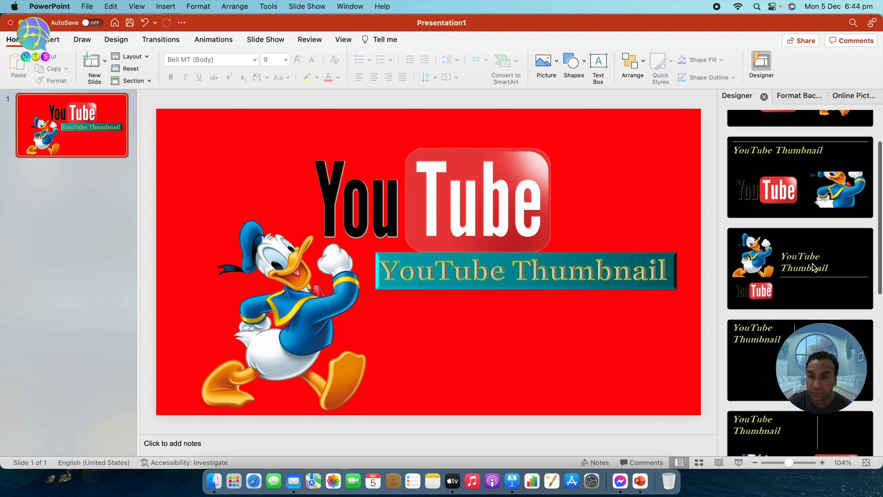
scroll(813, 263, "up", 2)
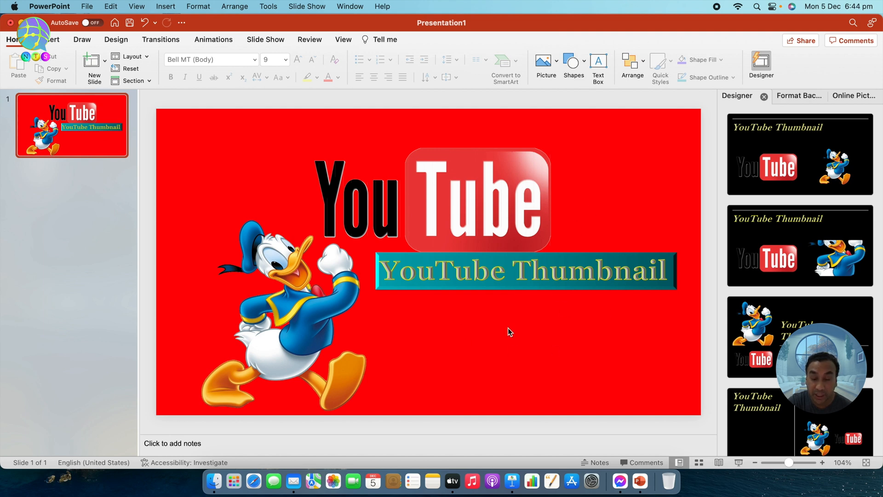
Insert the Suscríbete button from a 'Subscribe png' online search and place it below the title
left_click(846, 95)
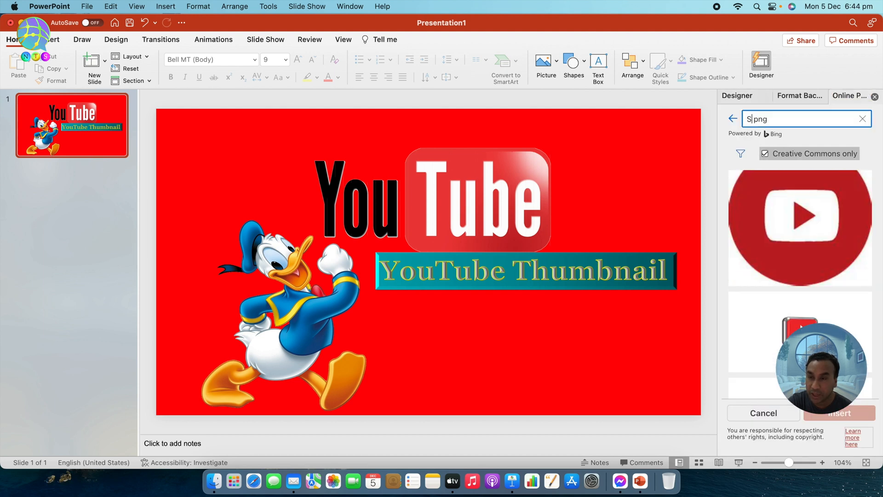
type("ribe")
key("Return")
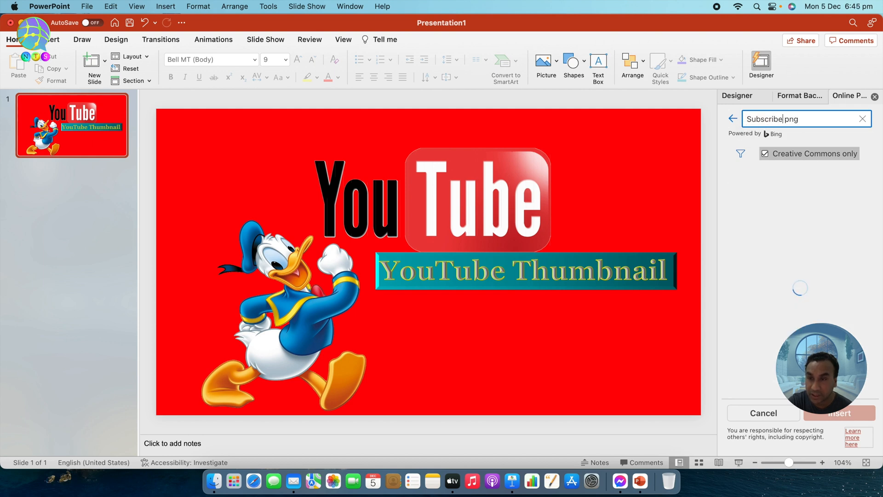
scroll(791, 217, "down", 12)
scroll(806, 217, "down", 5)
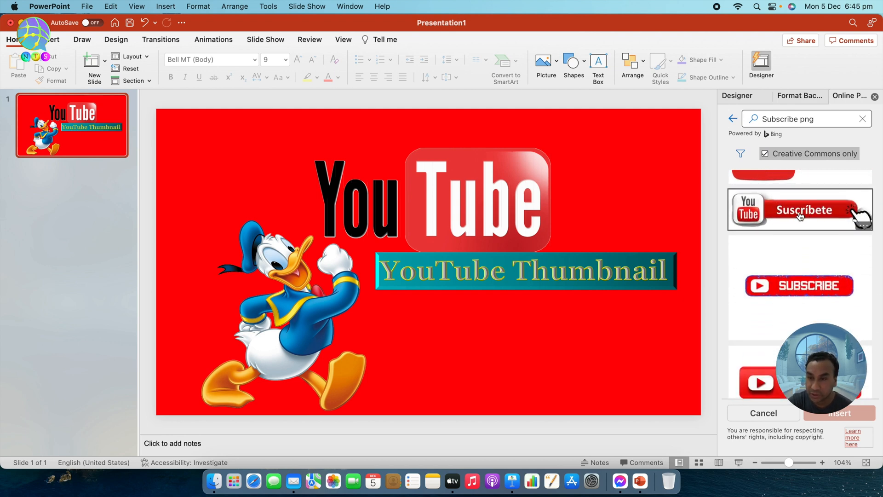
left_click(801, 217)
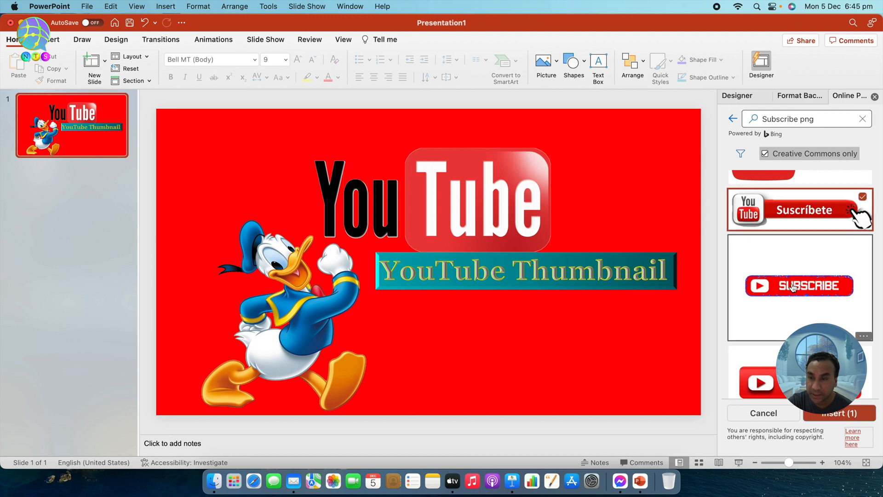
left_click(850, 414)
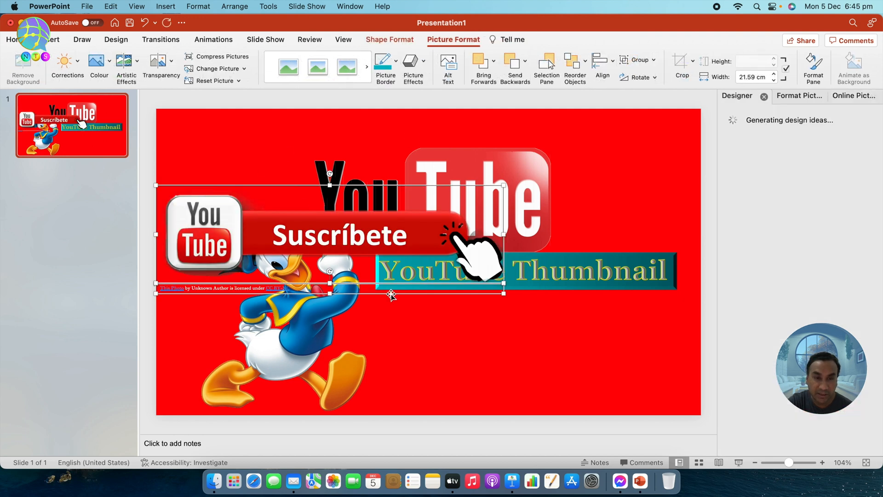
left_click_drag(388, 190, 530, 292)
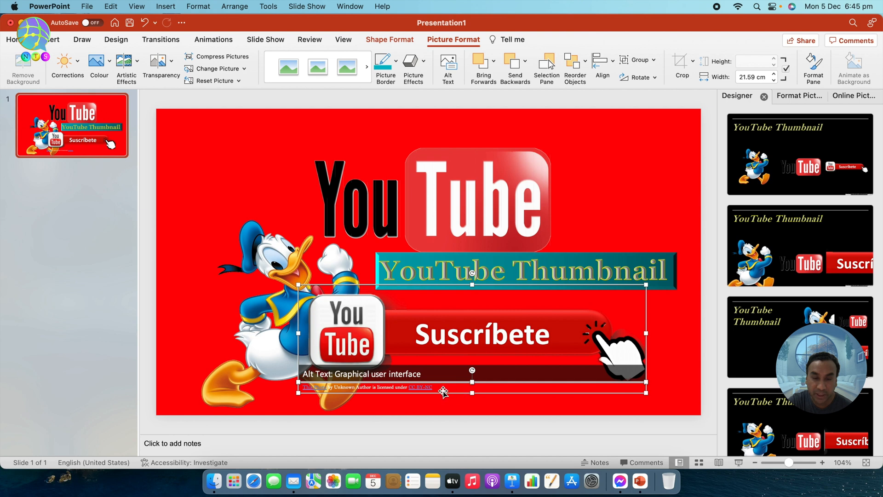